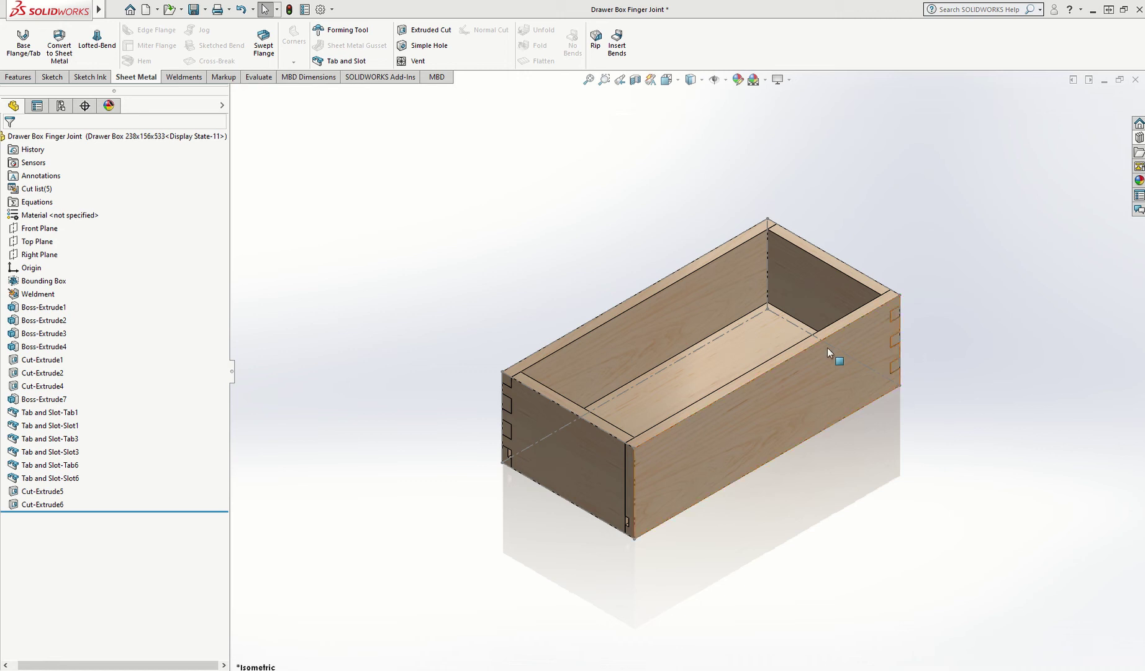
Inspect the front and side panels and their dimensions.
{"action": "scroll", "coordinate": [828, 352], "scroll_direction": "down", "scroll_amount": 3}
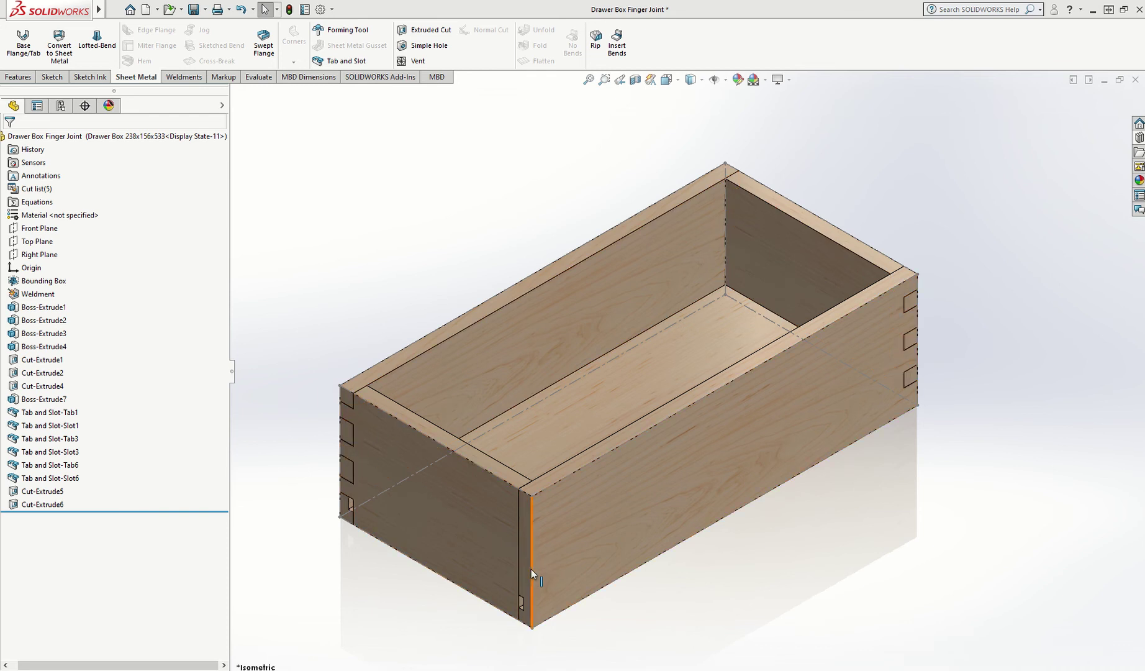
{"action": "scroll", "coordinate": [527, 574], "scroll_direction": "down", "scroll_amount": 3}
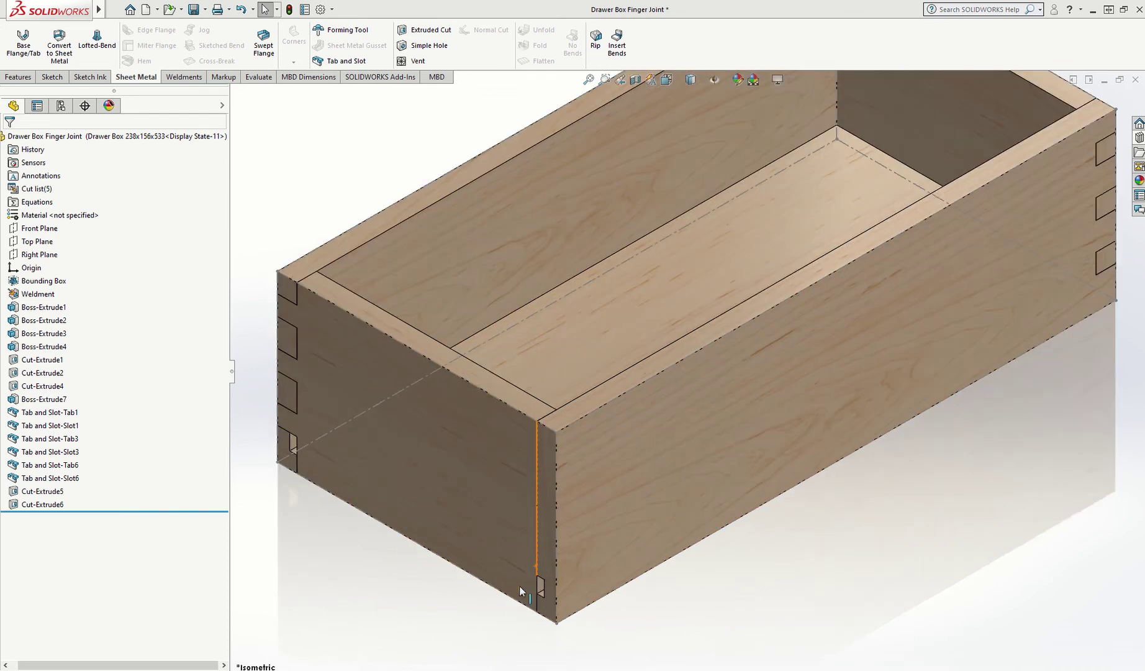
{"action": "left_click", "coordinate": [487, 474]}
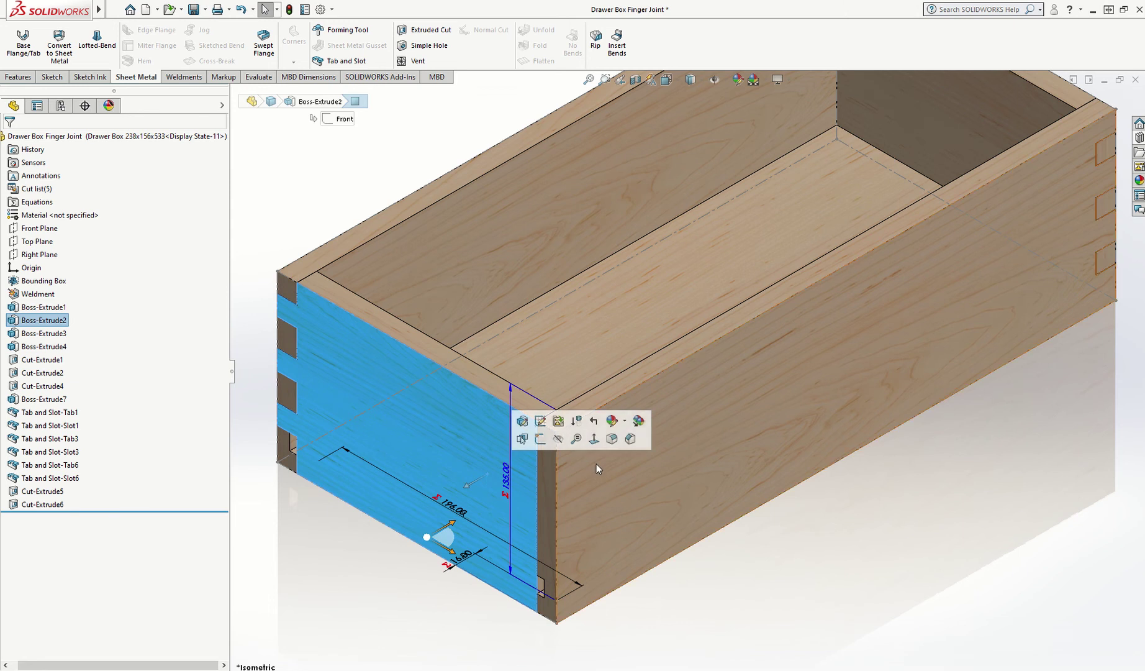
{"action": "left_click", "coordinate": [709, 461]}
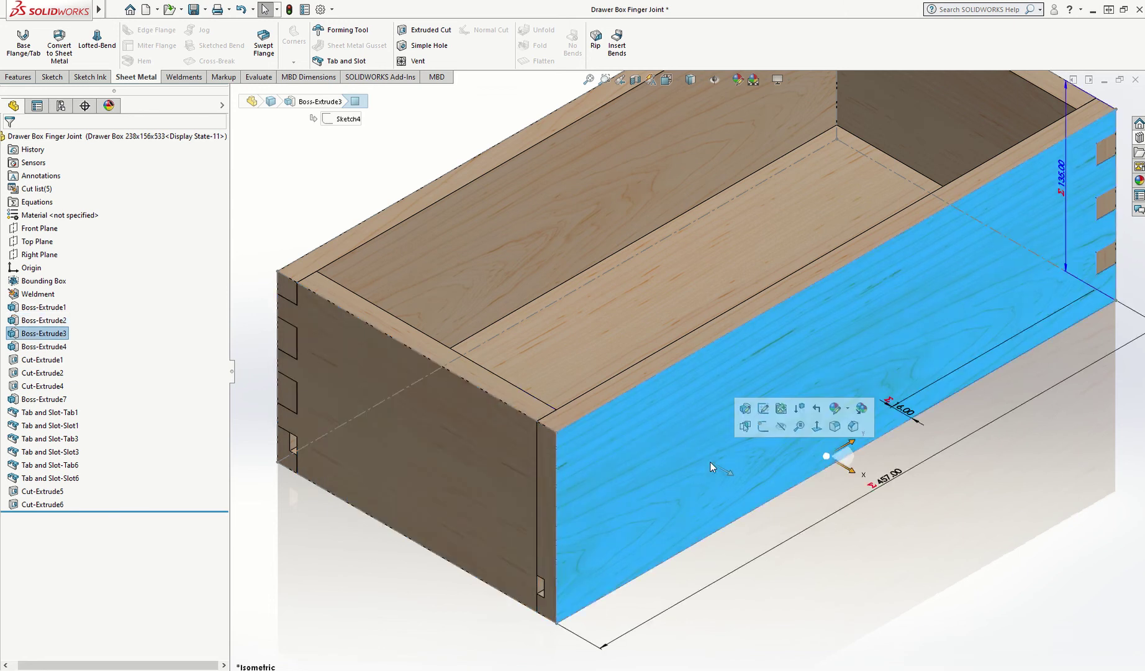
{"action": "scroll", "coordinate": [537, 590], "scroll_direction": "down", "scroll_amount": 3}
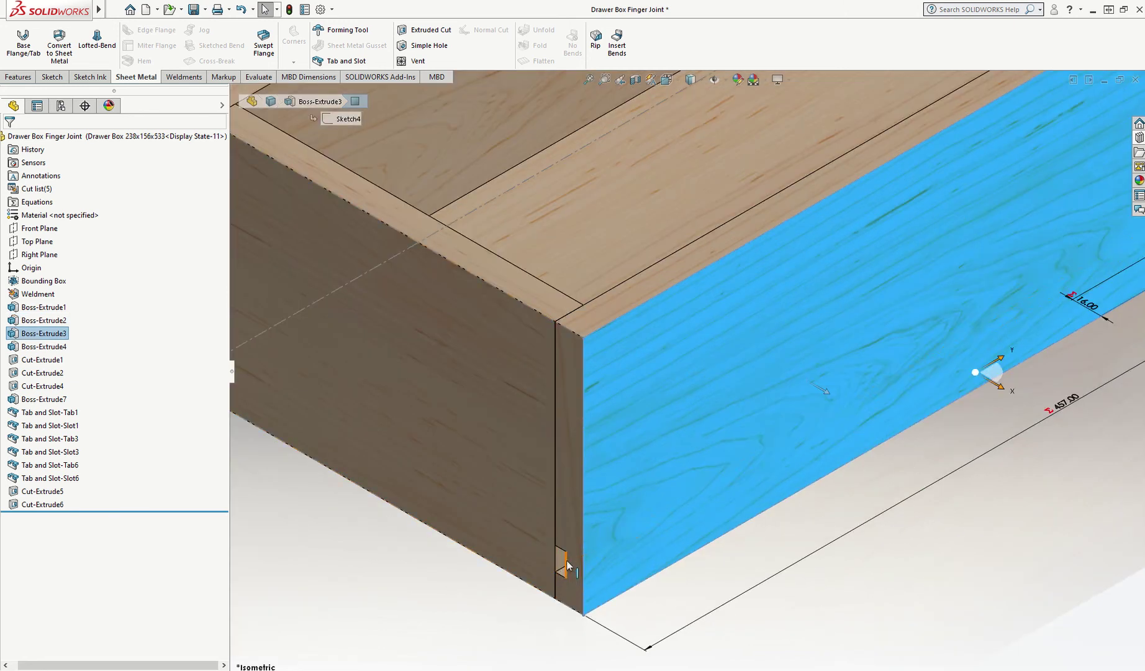
Inspect the corner cut and drawer bottom, zoom to fit, and start Tab and Slot.
{"action": "left_click", "coordinate": [561, 571]}
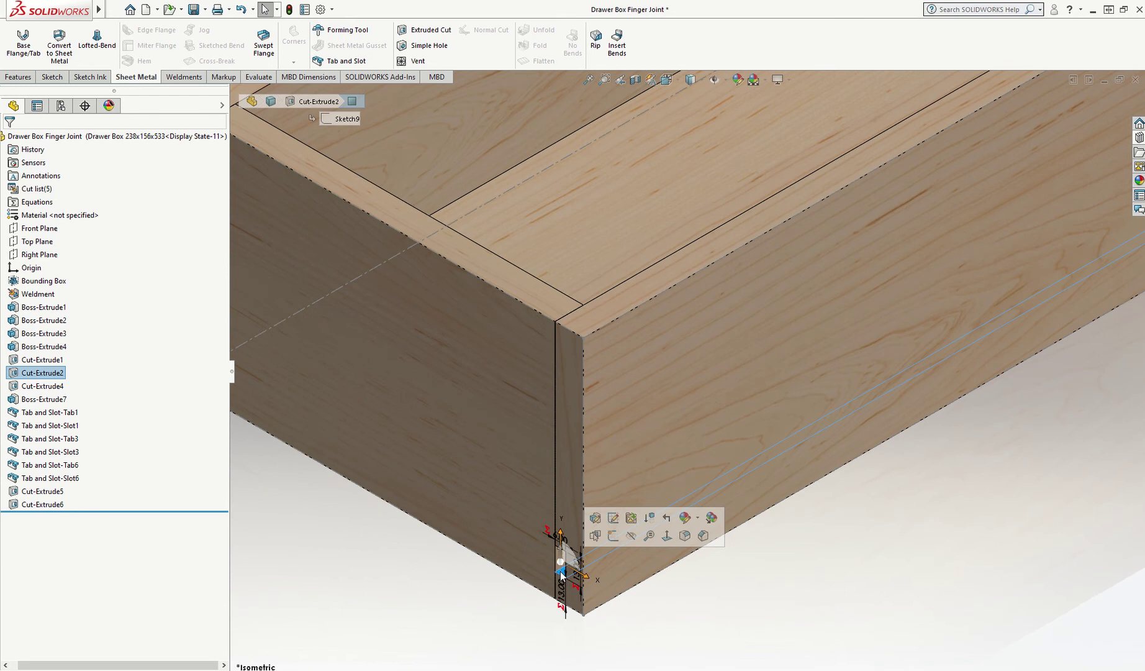
{"action": "left_click", "coordinate": [609, 248]}
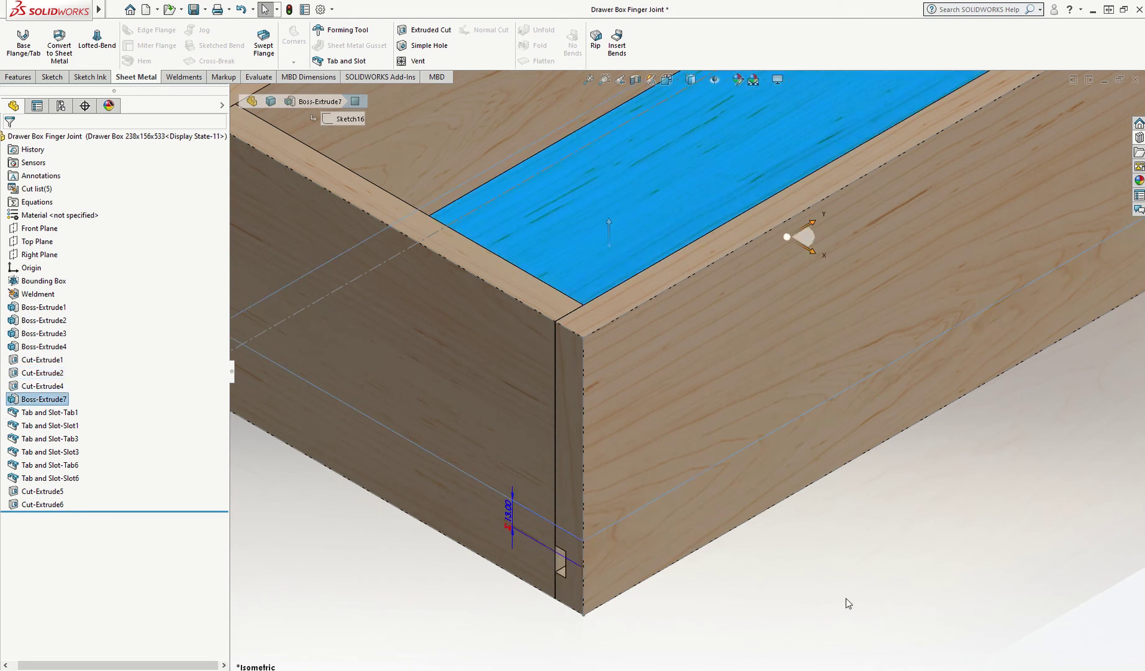
{"action": "left_click", "coordinate": [828, 573]}
{"action": "key", "text": "f"}
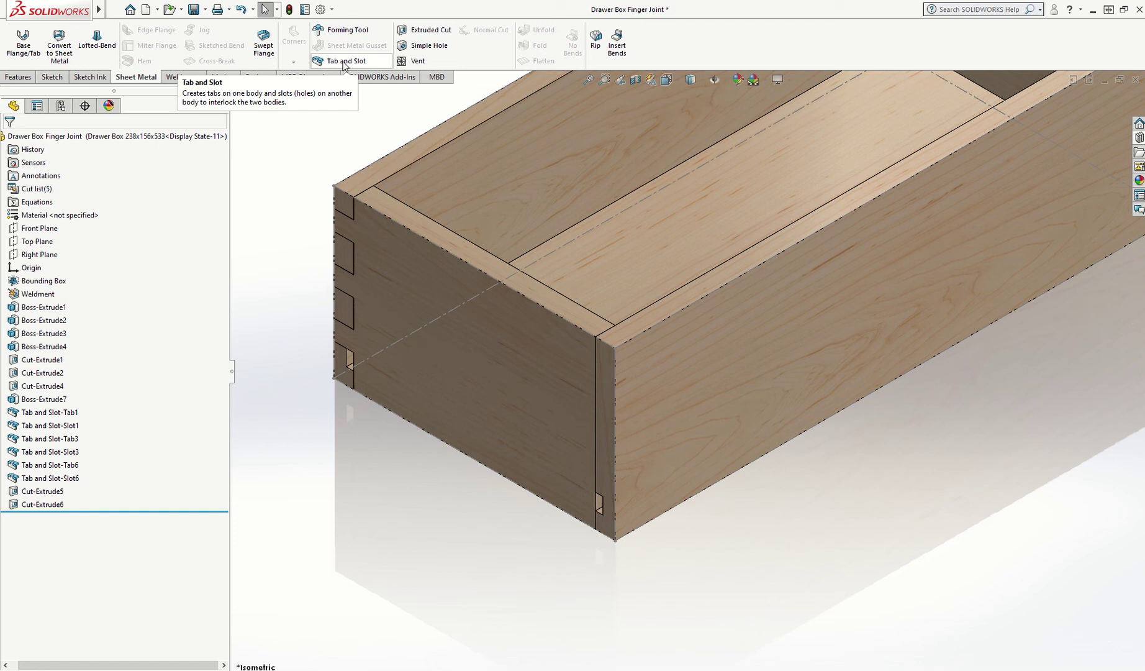
{"action": "left_click", "coordinate": [343, 61]}
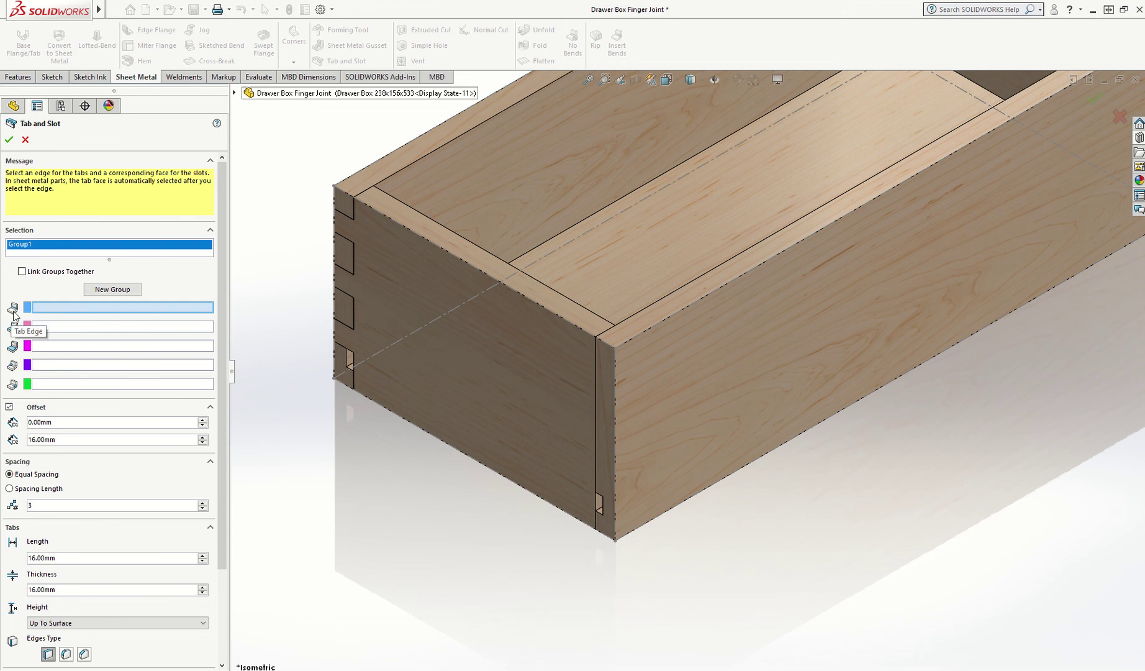
Use the front corner's vertical edge for tabs, starting at its bottom vertex.
{"action": "left_click", "coordinate": [595, 503]}
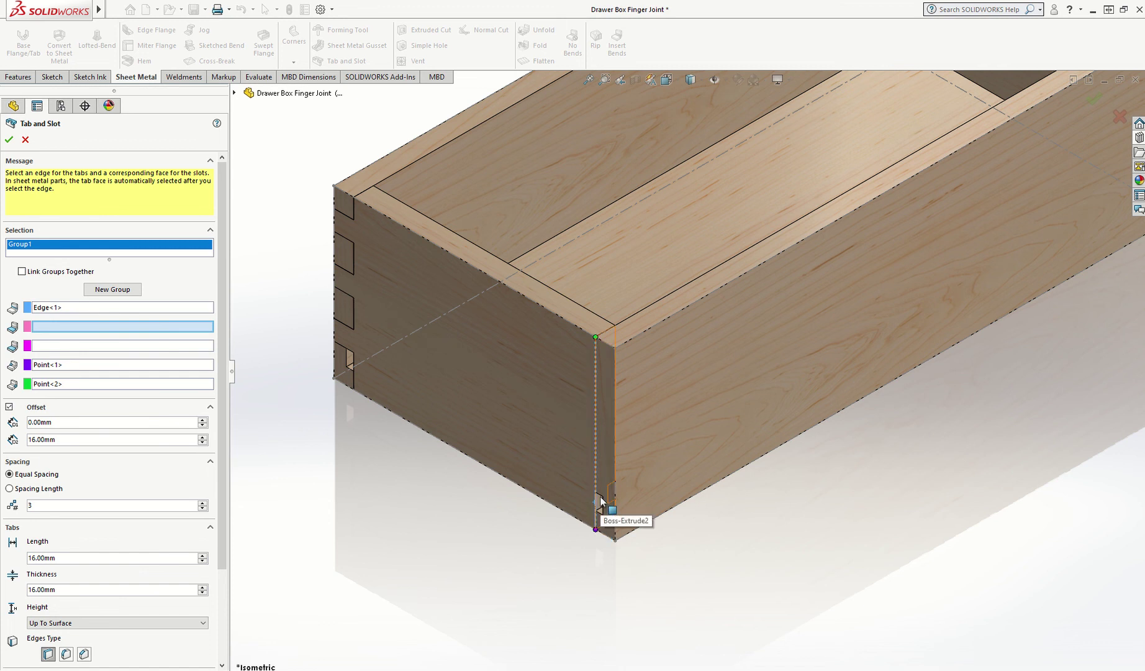
{"action": "left_click", "coordinate": [96, 365]}
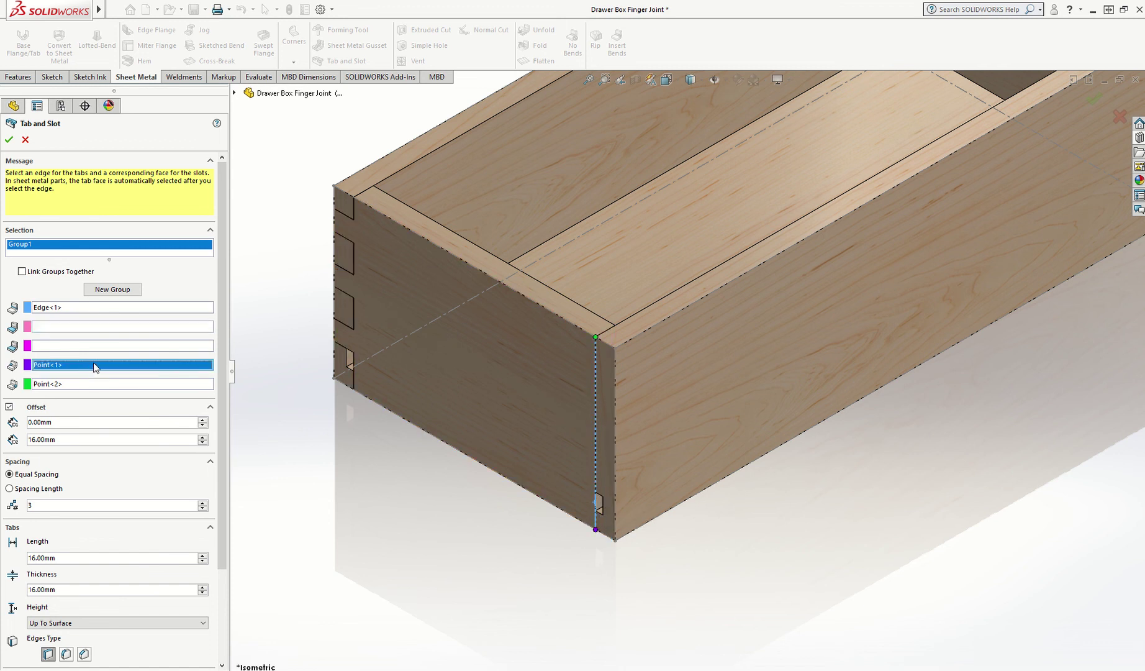
{"action": "left_click", "coordinate": [595, 493]}
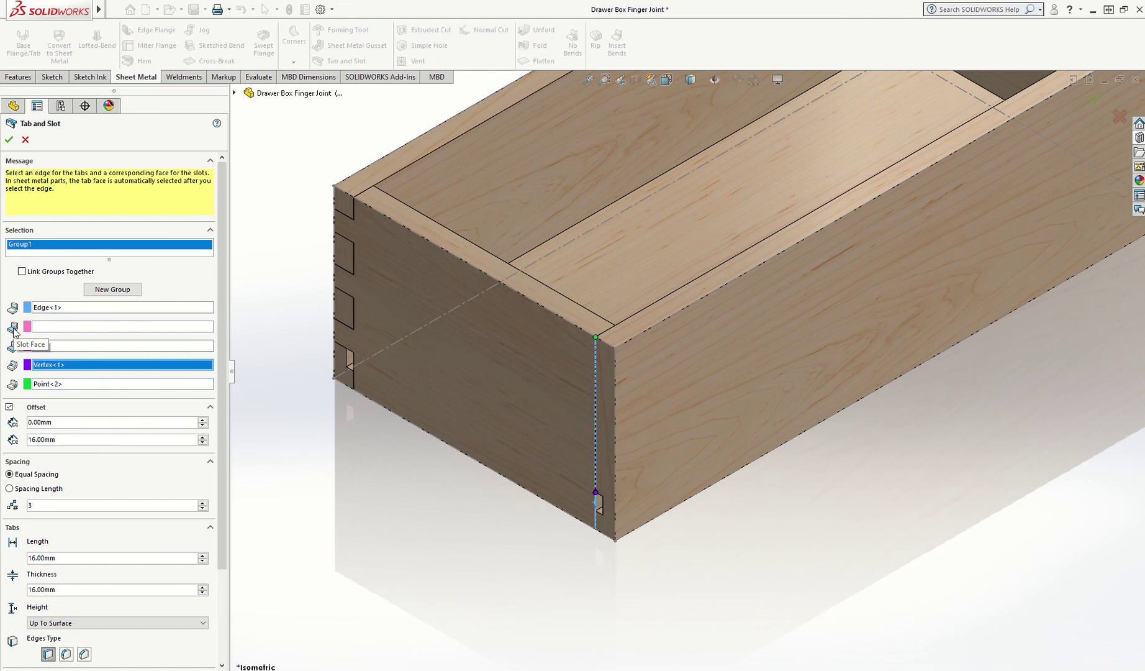
Choose the side panel face for slots and the thin corner face, previewing three tabs.
{"action": "left_click", "coordinate": [42, 329]}
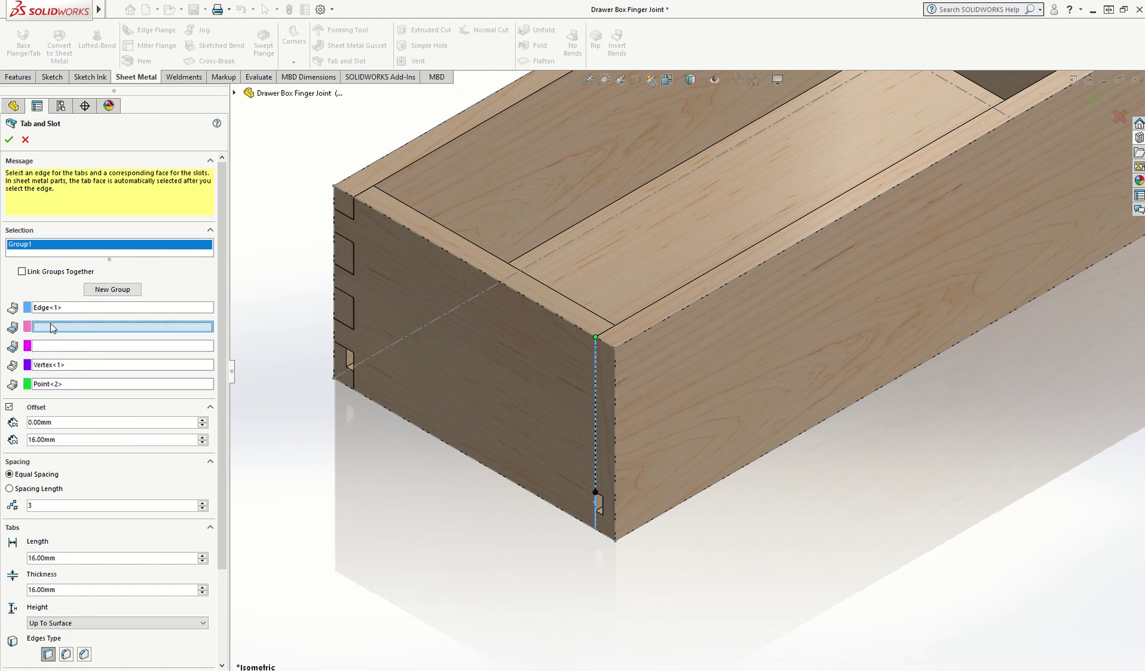
{"action": "left_click", "coordinate": [736, 350]}
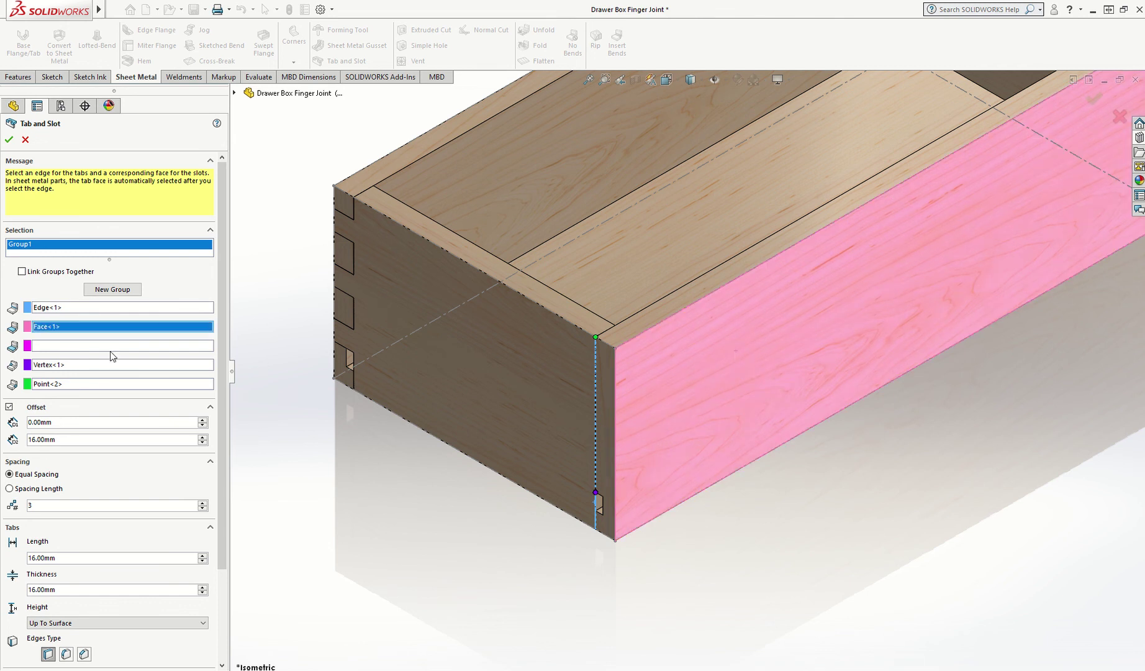
{"action": "left_click", "coordinate": [52, 345]}
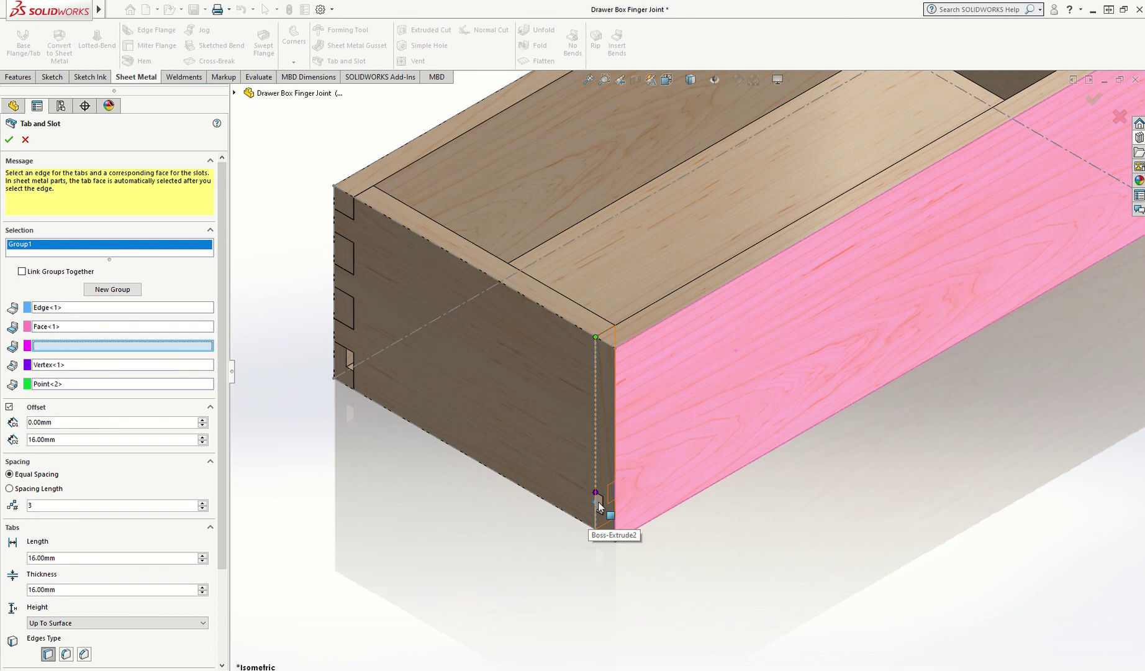
{"action": "left_click", "coordinate": [598, 503]}
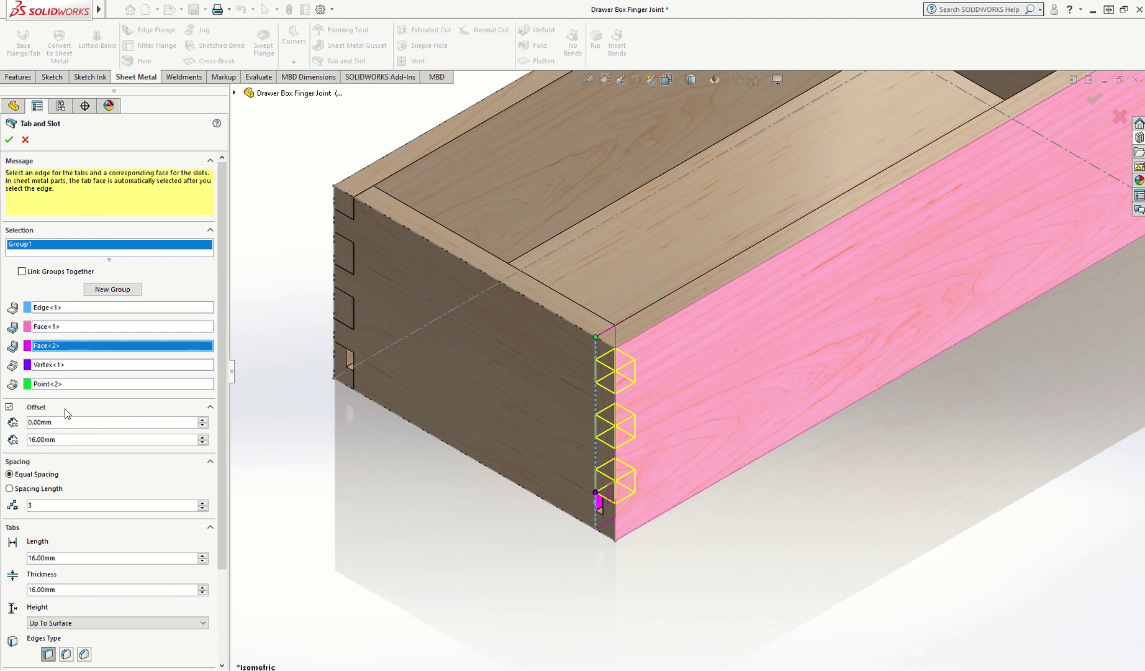
{"action": "left_click", "coordinate": [64, 439]}
{"action": "left_click_drag", "start_coordinate": [60, 440], "coordinate": [32, 442]}
{"action": "left_click", "coordinate": [55, 423]}
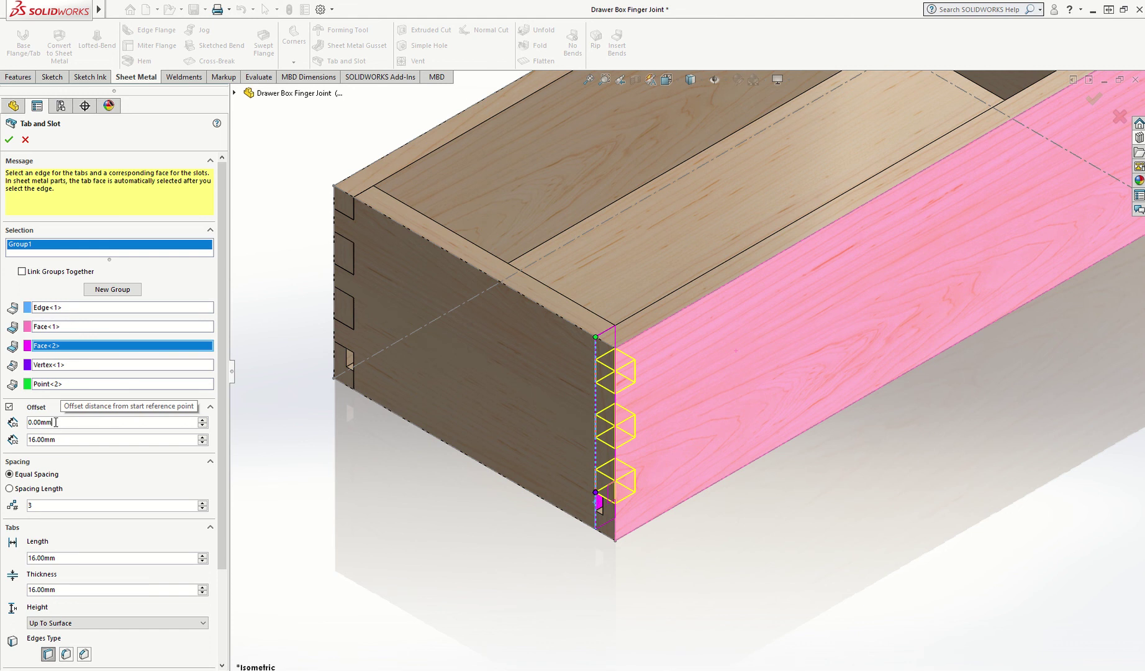
{"action": "double_click", "coordinate": [42, 422]}
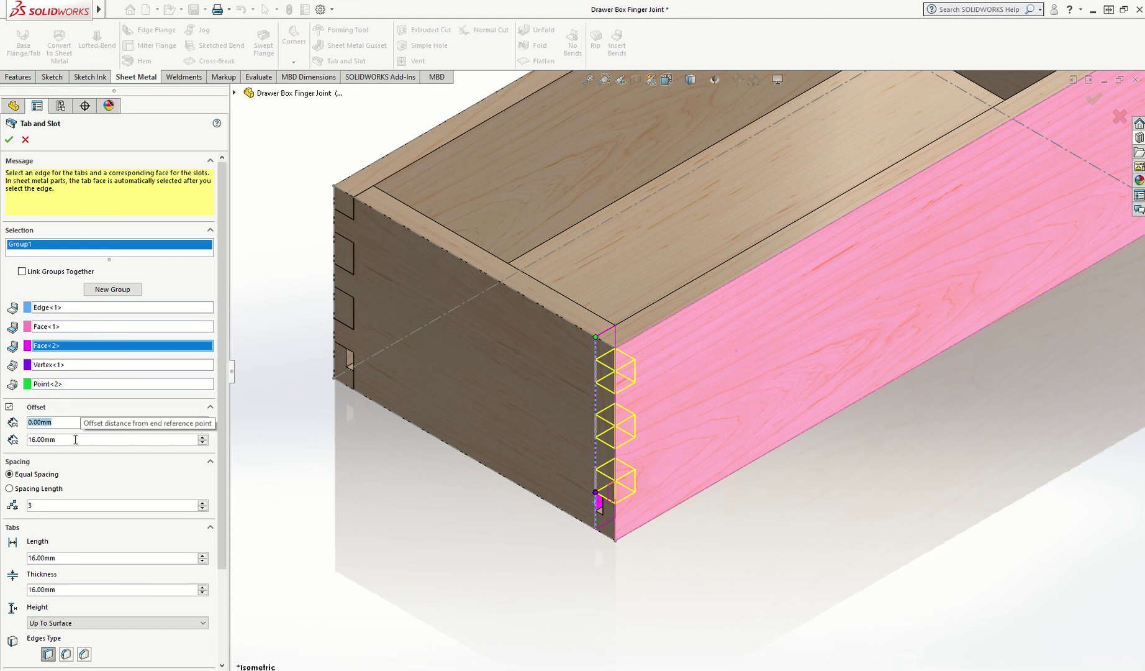
{"action": "left_click", "coordinate": [73, 505]}
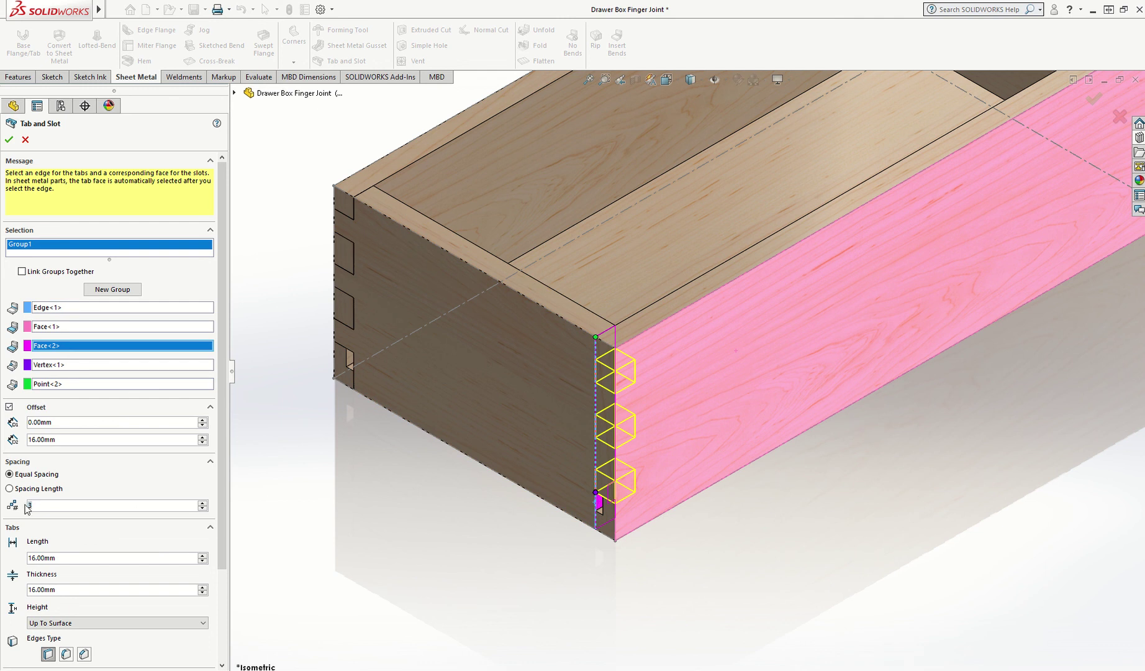
Set tab instances to ="Drawer Height"/"Drawer Box Thickness"/2-1 and create Tab8 and Slot8.
{"action": "type", "text": "="}
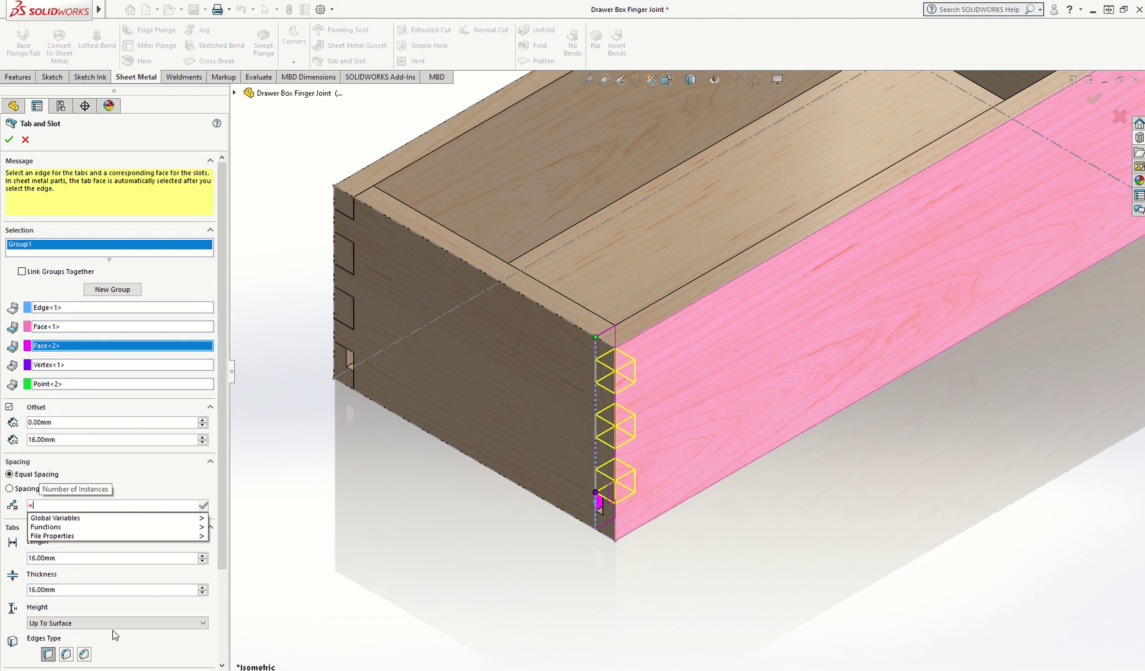
{"action": "mouse_move", "coordinate": [55, 517]}
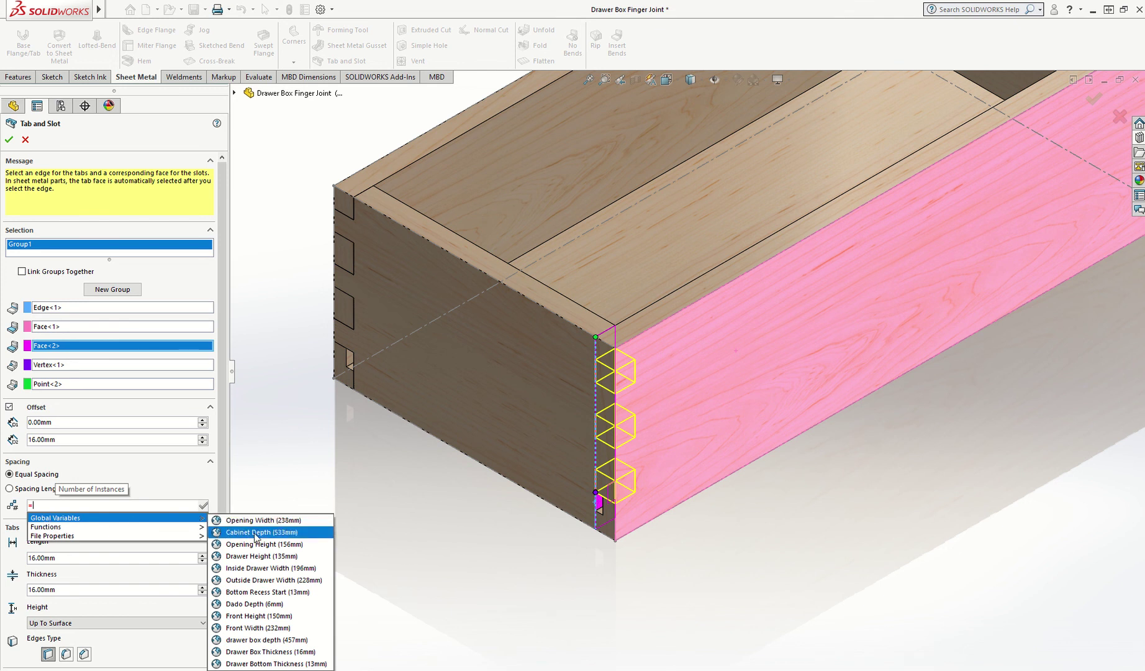
{"action": "left_click", "coordinate": [287, 557]}
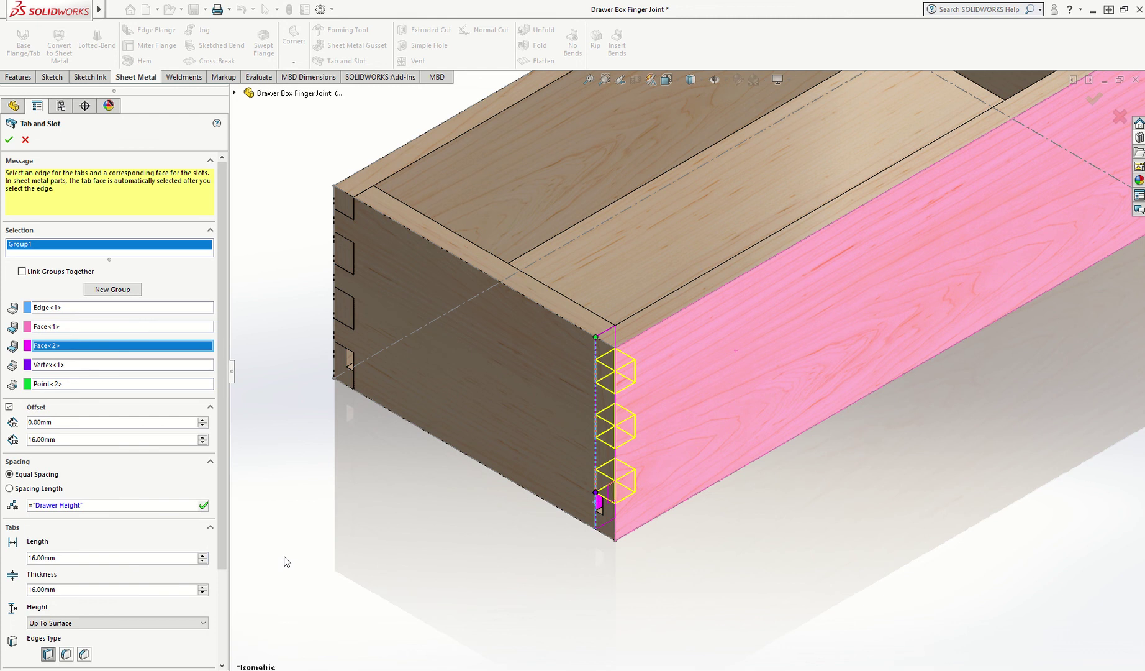
{"action": "type", "text": "/"}
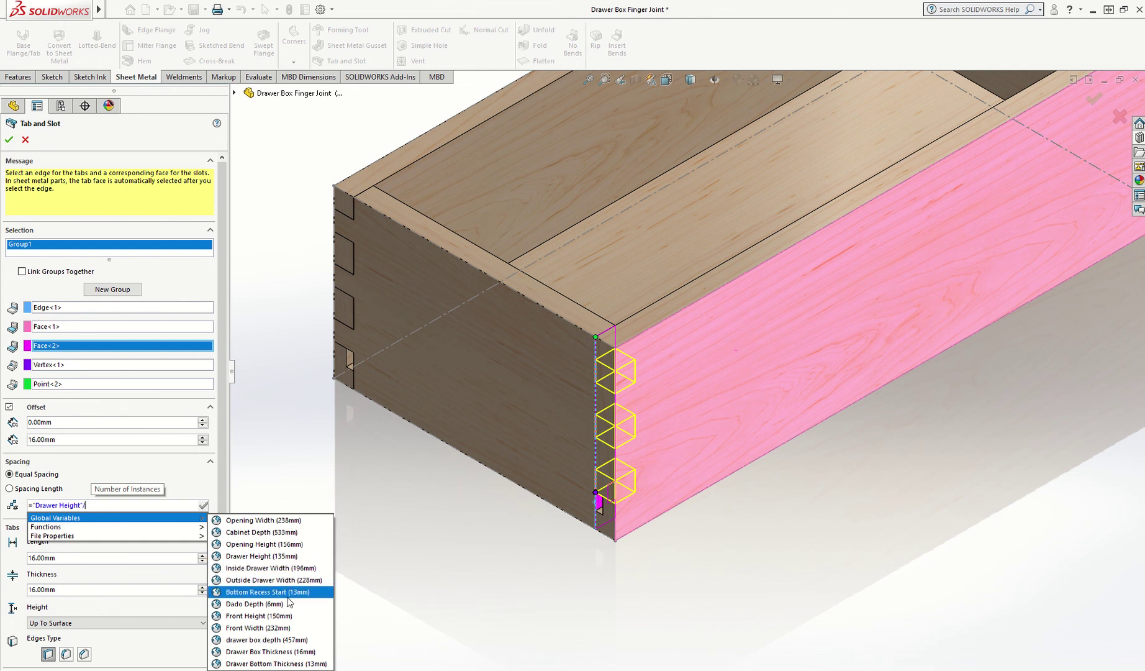
{"action": "left_click", "coordinate": [282, 651]}
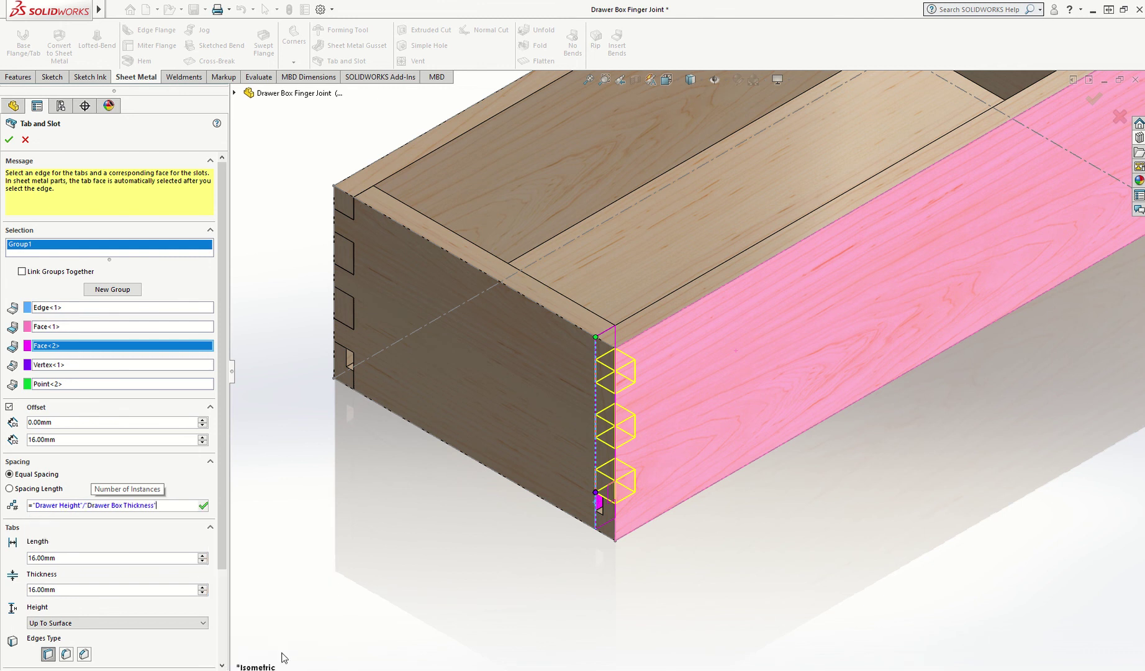
{"action": "type", "text": "/"}
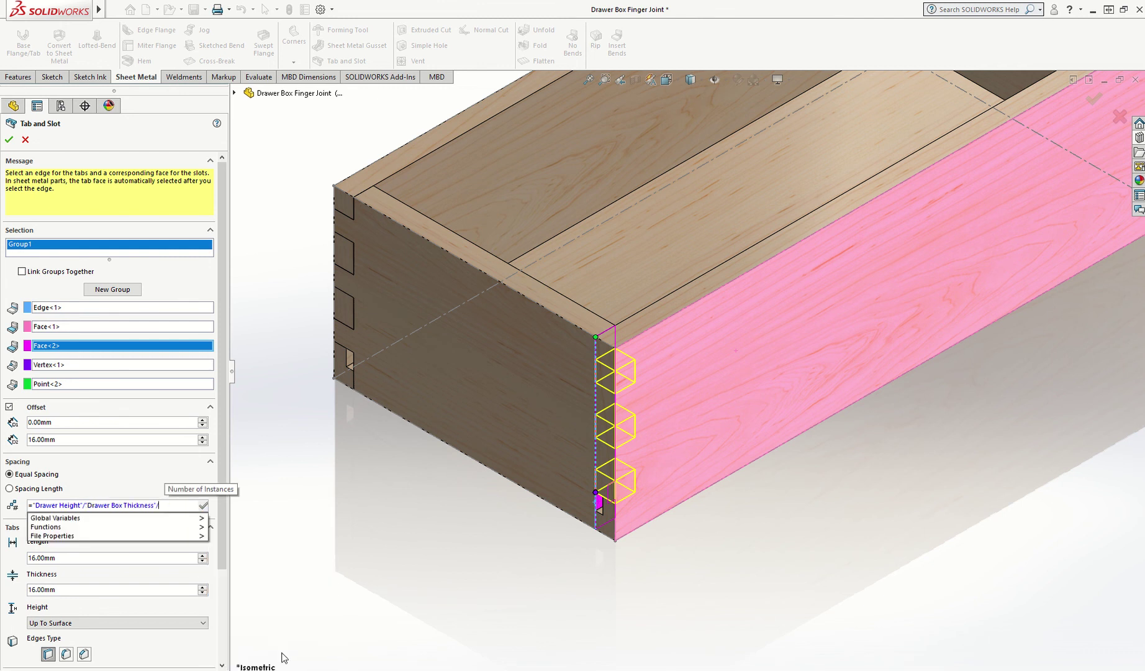
{"action": "type", "text": "2"}
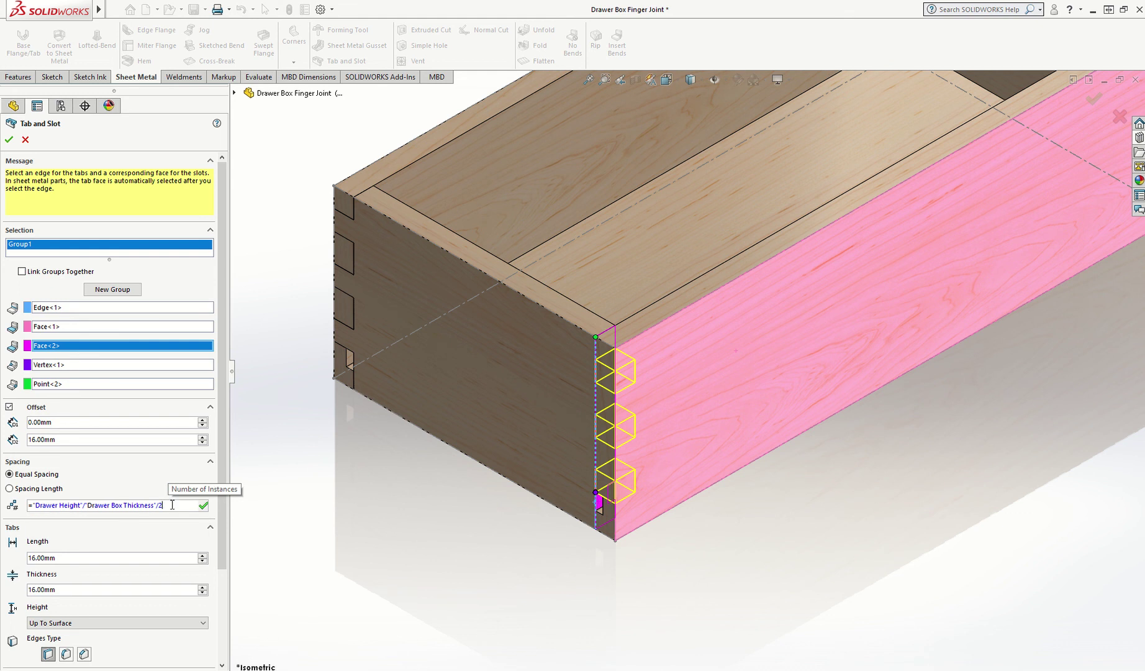
{"action": "type", "text": "-1"}
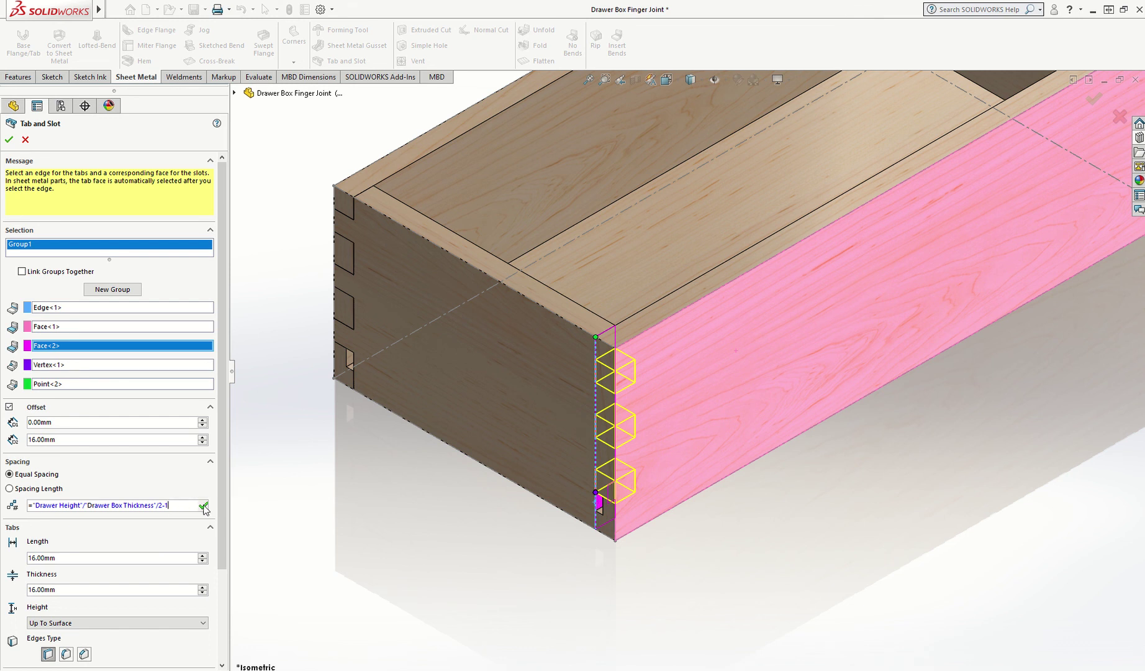
{"action": "left_click", "coordinate": [204, 505]}
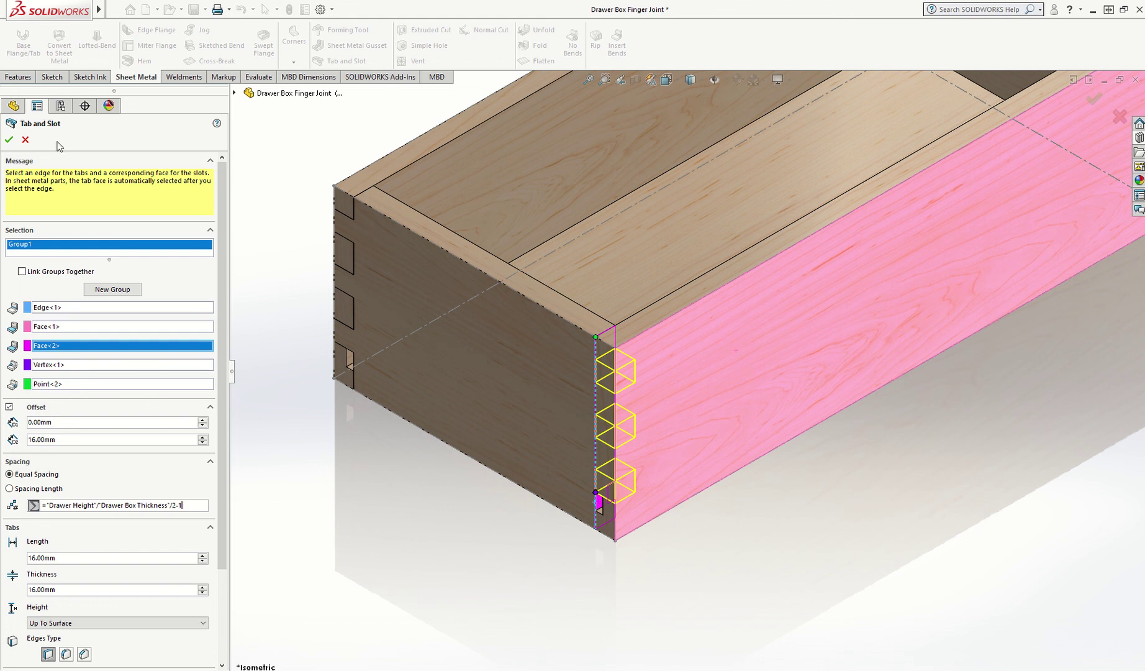
{"action": "left_click", "coordinate": [8, 141]}
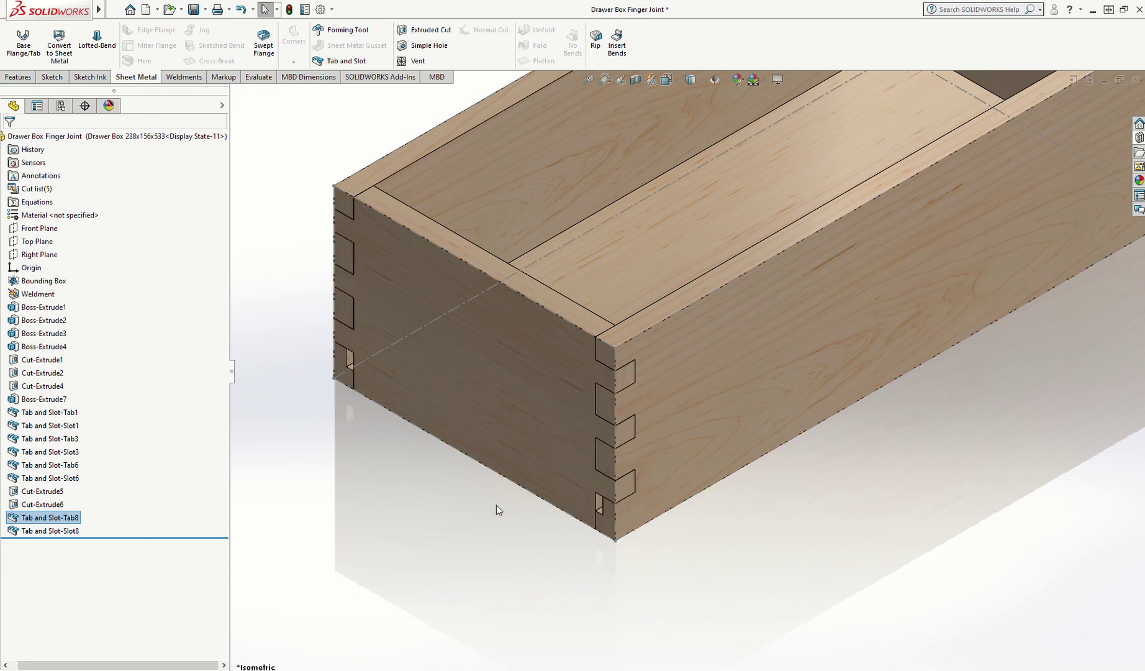
In Equations, change the Opening Height global variable from 156mm to 300mm.
{"action": "mouse_move", "coordinate": [98, 8]}
{"action": "left_click", "coordinate": [134, 9]}
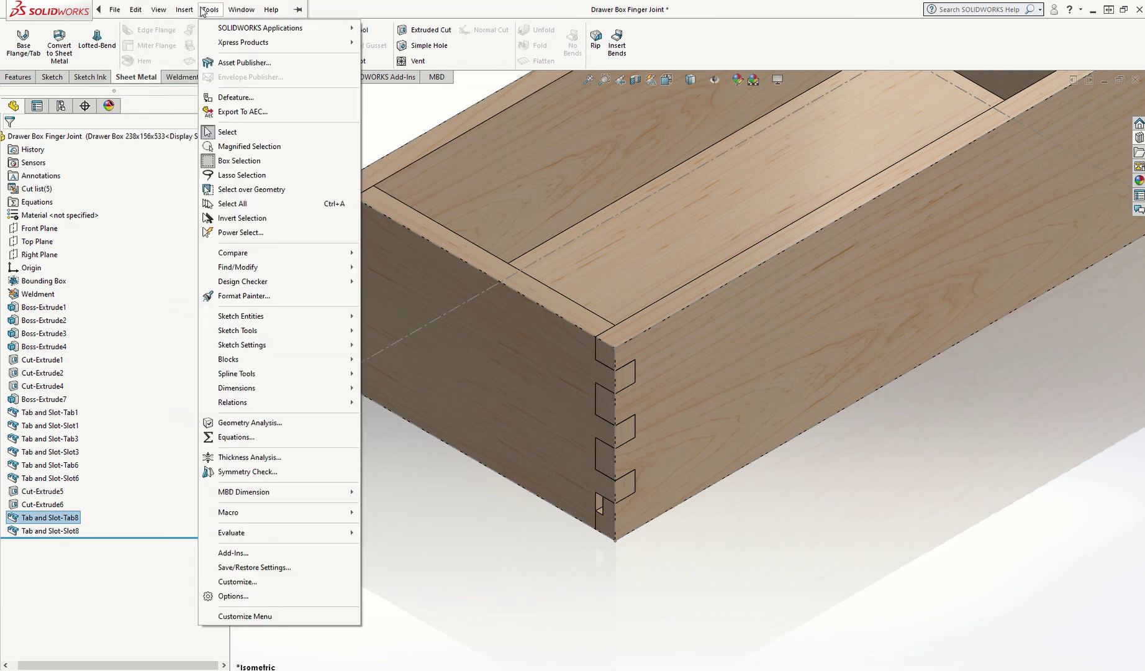
{"action": "mouse_move", "coordinate": [209, 9]}
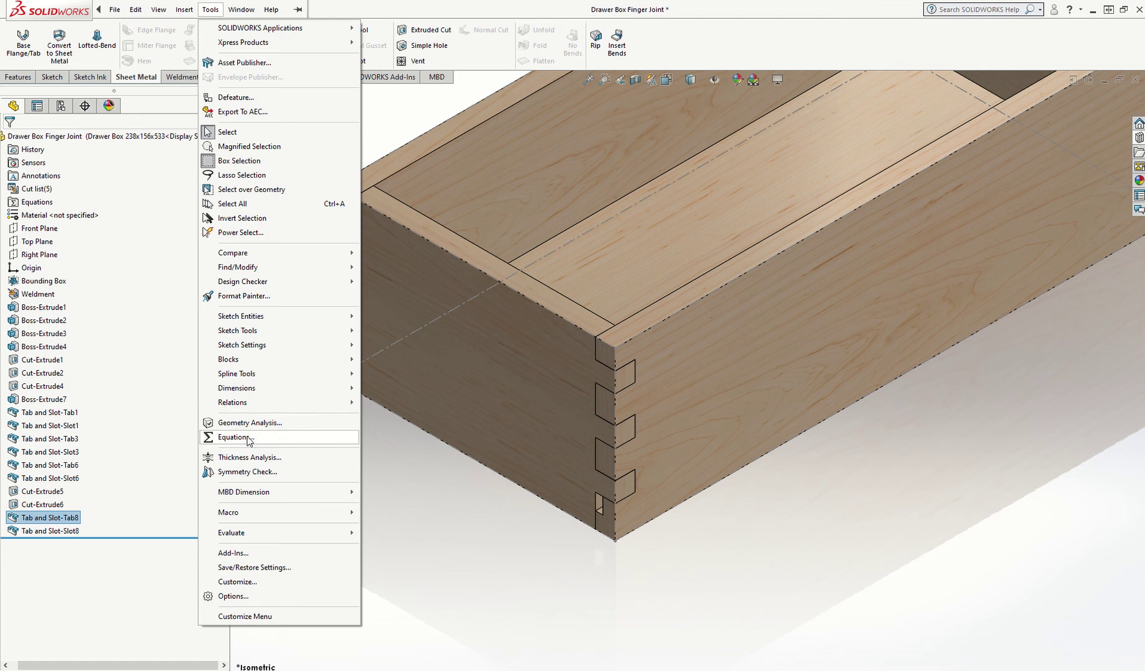
{"action": "left_click", "coordinate": [251, 438]}
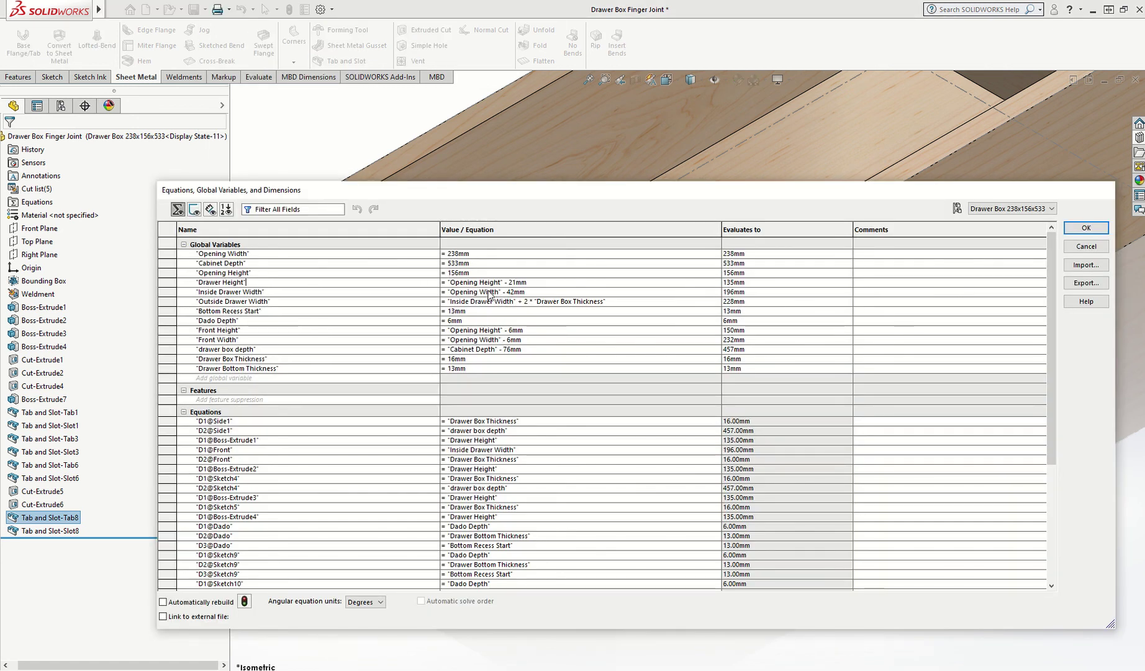
{"action": "left_click", "coordinate": [476, 276]}
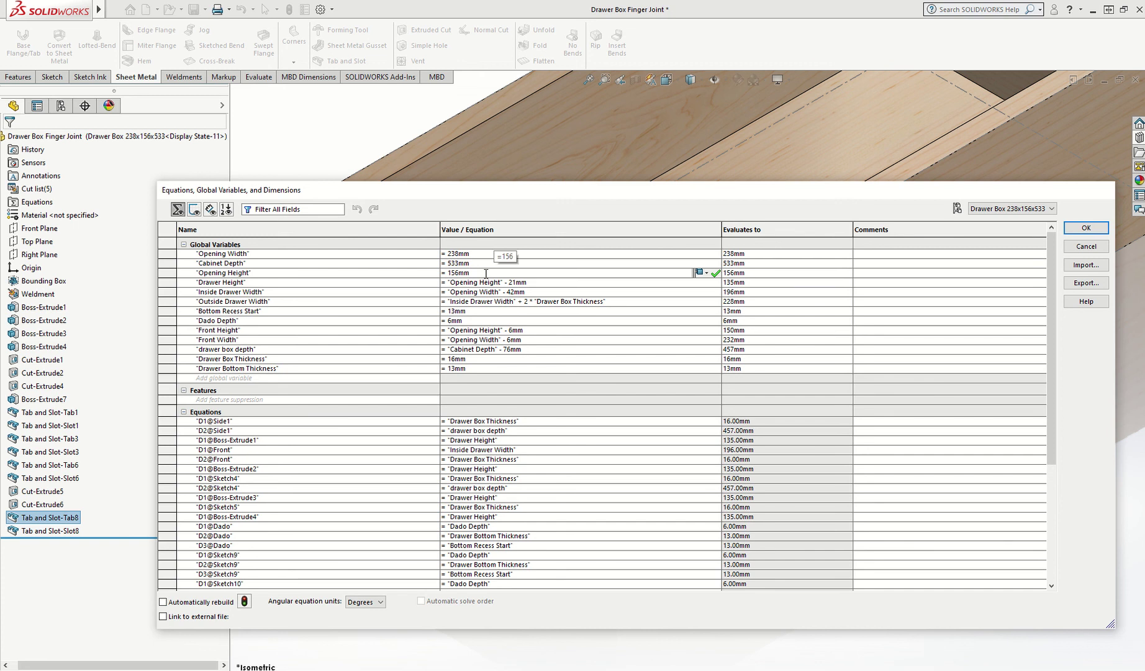
{"action": "left_click_drag", "start_coordinate": [471, 273], "coordinate": [441, 272]}
{"action": "key", "text": "BackSpace"}
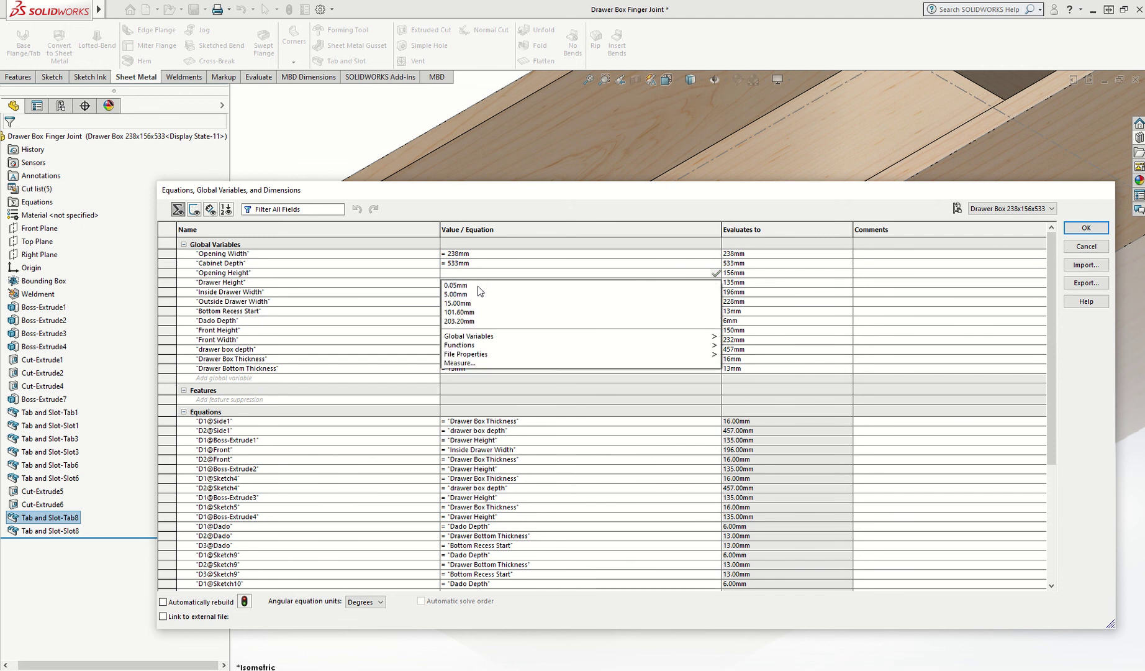
{"action": "type", "text": "300"}
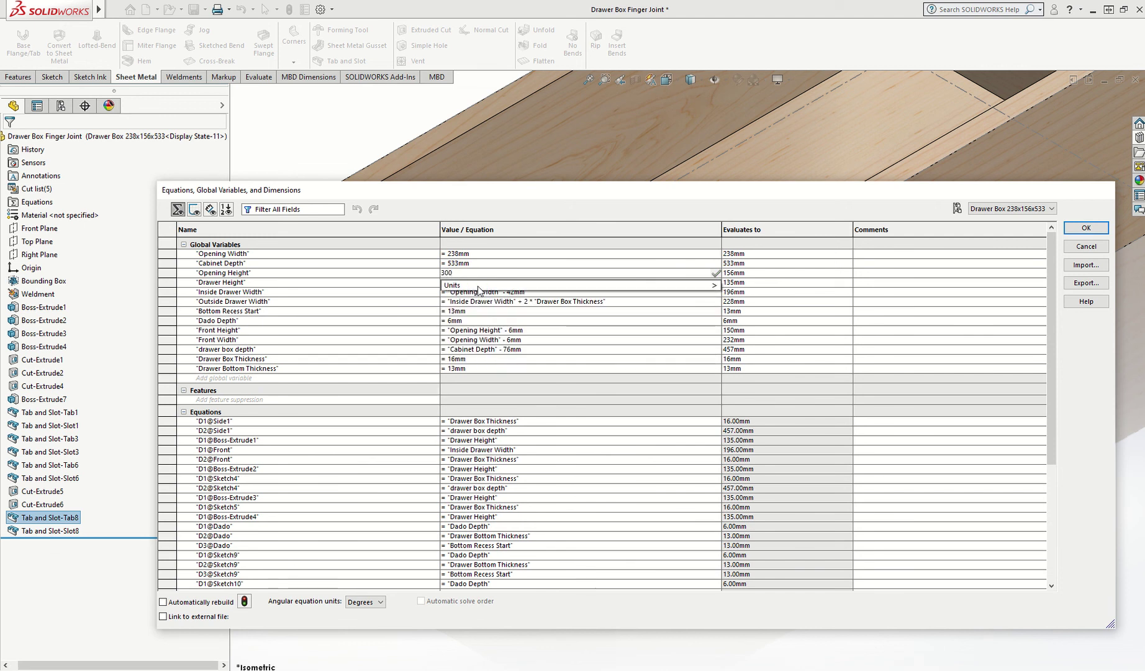
{"action": "key", "text": "BackSpace"}
{"action": "key", "text": "BackSpace"}
{"action": "key", "text": "BackSpace"}
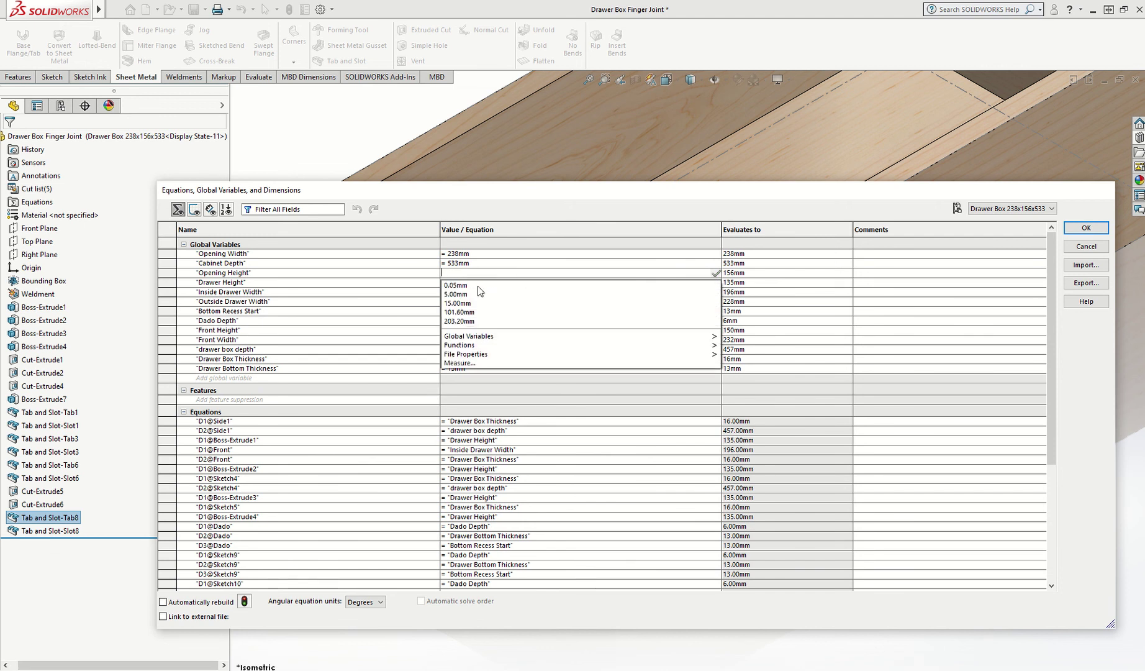
{"action": "type", "text": "300"}
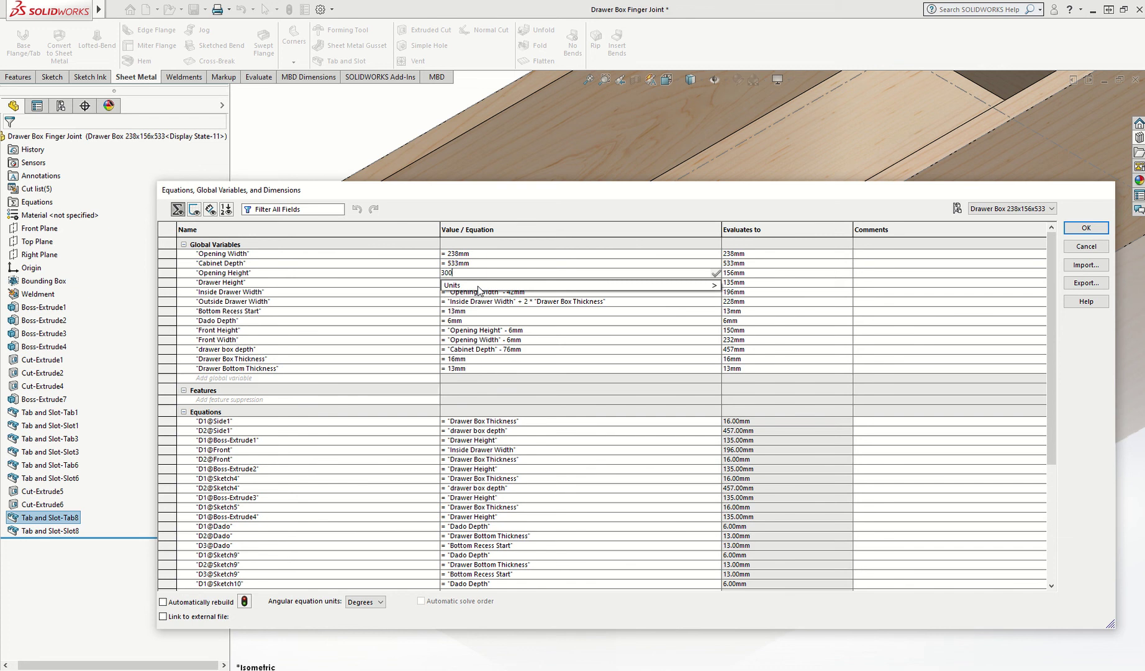
{"action": "type", "text": "mm"}
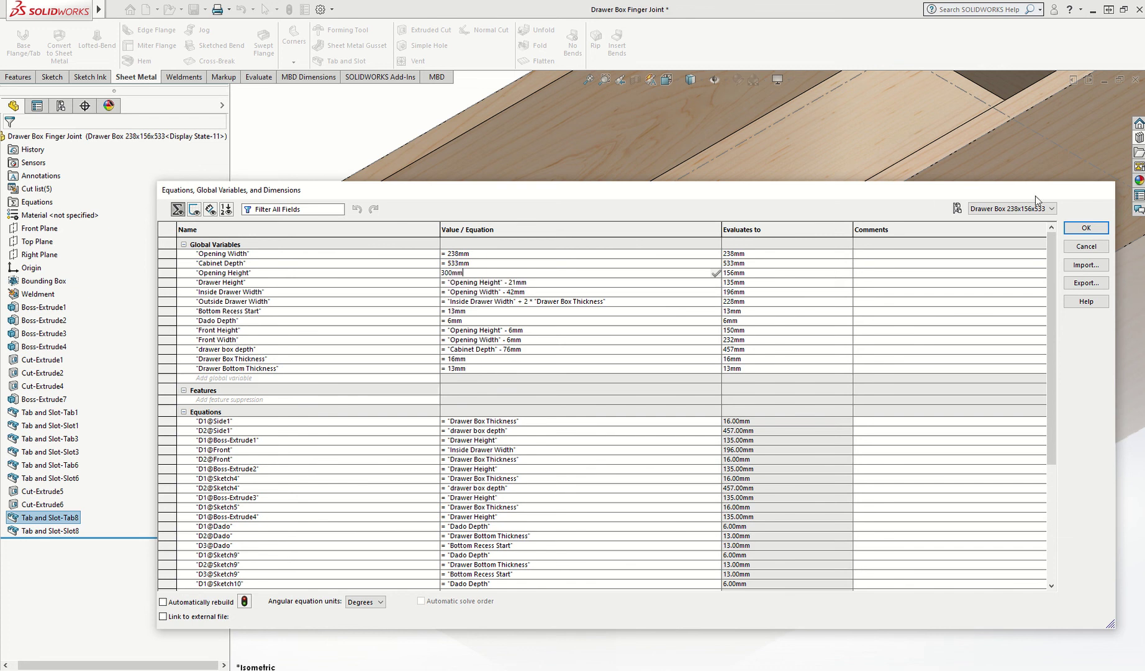
{"action": "left_click", "coordinate": [1086, 227]}
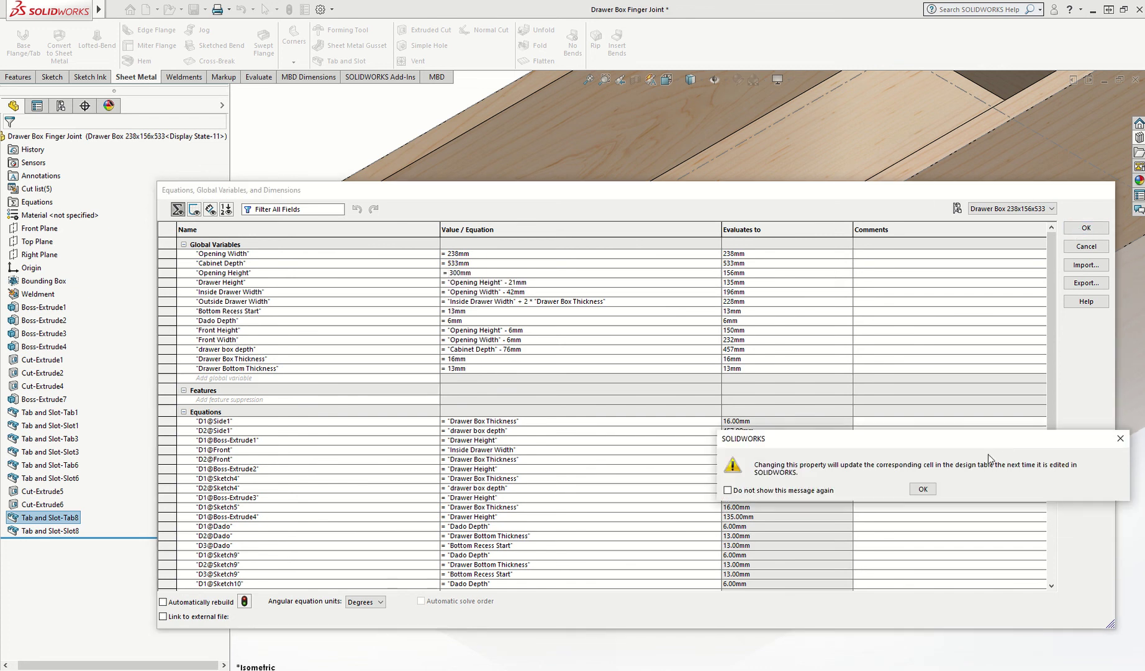
Accept the design table warning, close Equations to rebuild, and zoom out on the taller box.
{"action": "left_click", "coordinate": [930, 490]}
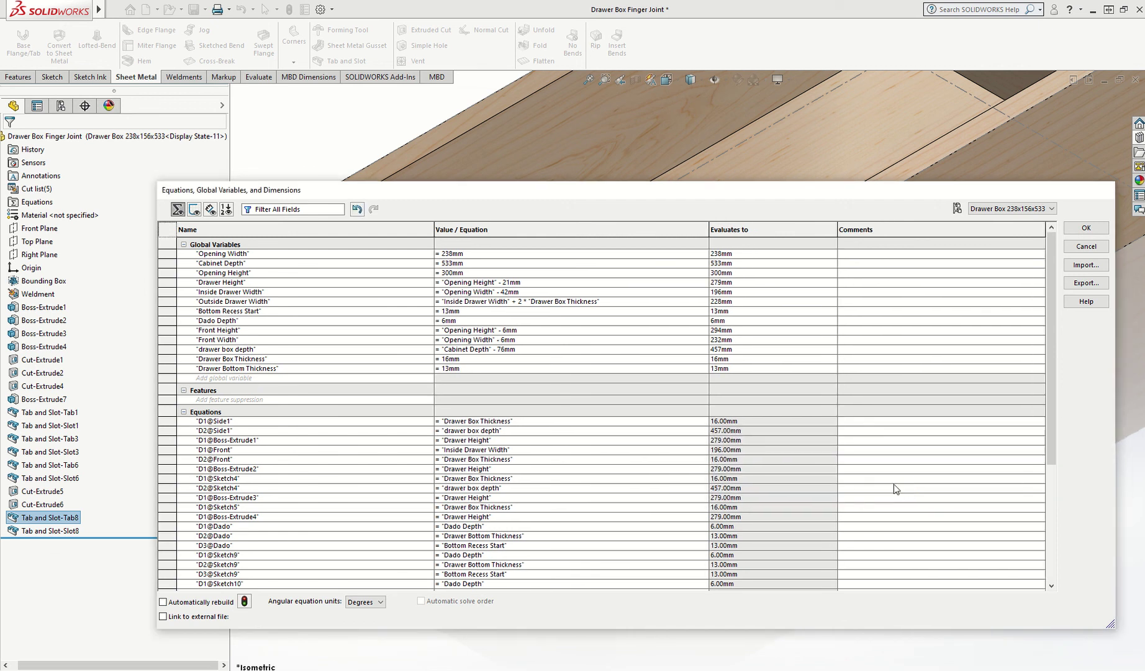
{"action": "left_click", "coordinate": [1080, 246]}
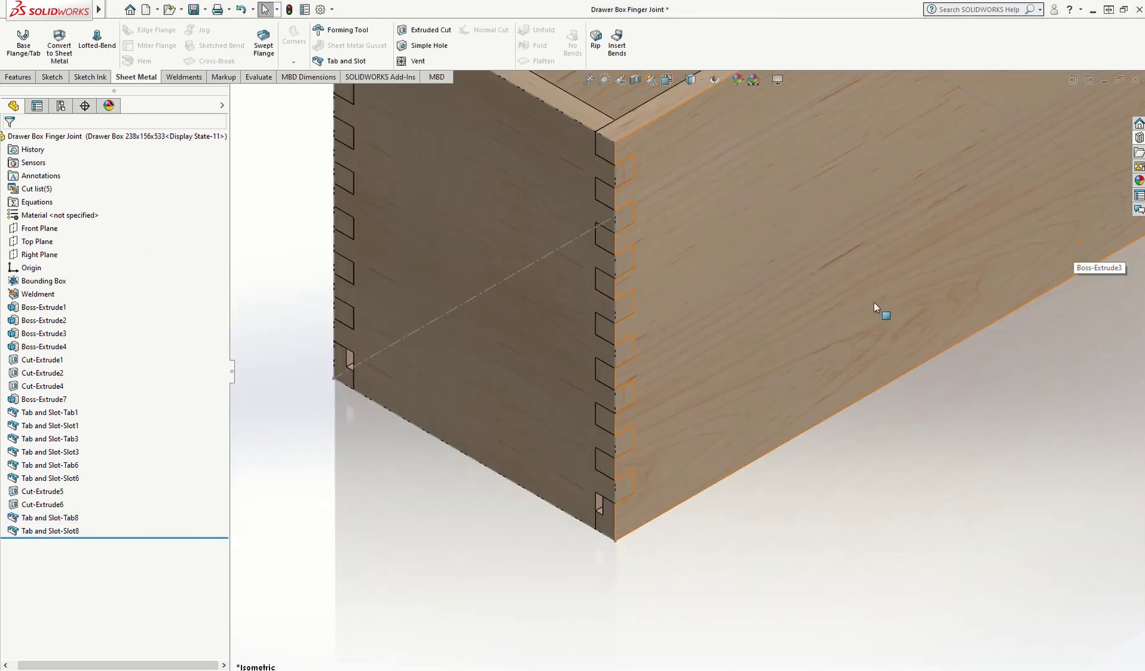
{"action": "scroll", "coordinate": [821, 289], "scroll_direction": "up", "scroll_amount": 3}
{"action": "scroll", "coordinate": [820, 288], "scroll_direction": "up", "scroll_amount": 2}
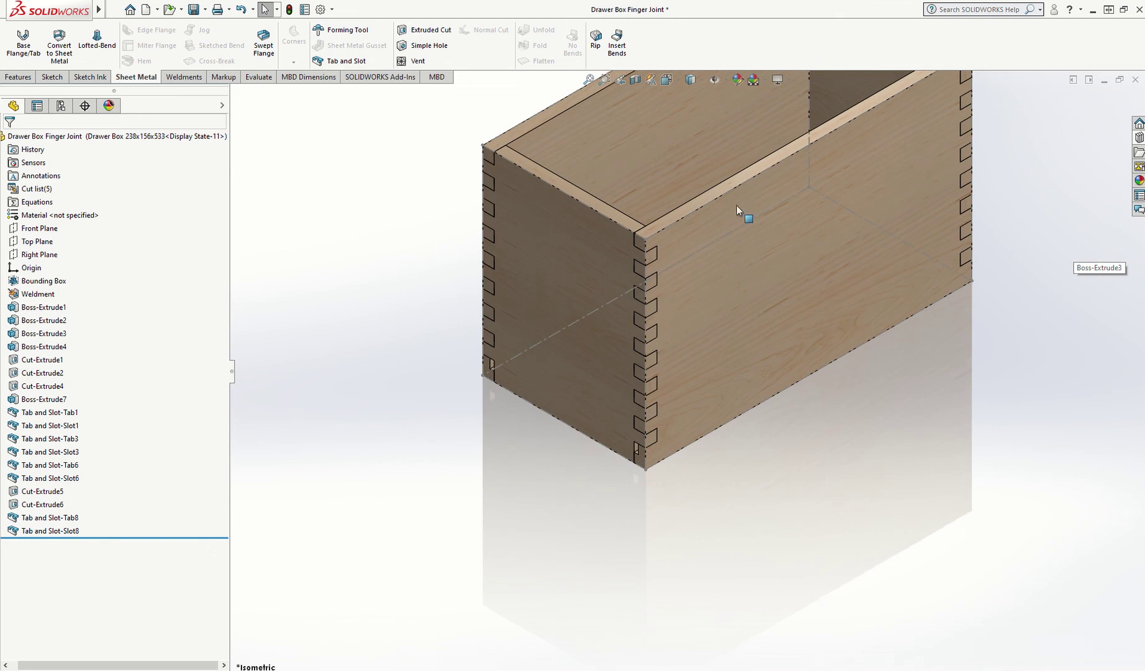